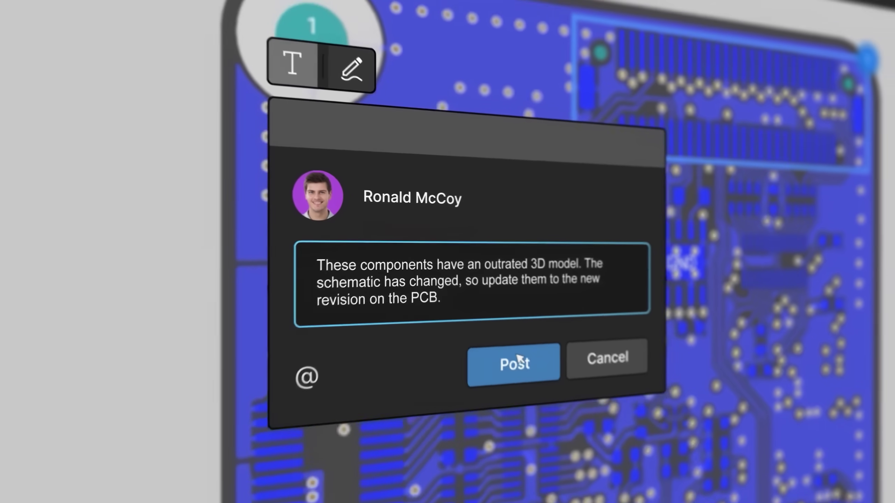
Step: Post the outdated 3D models comment and open its marker 1 thread to start a reply
click(517, 382)
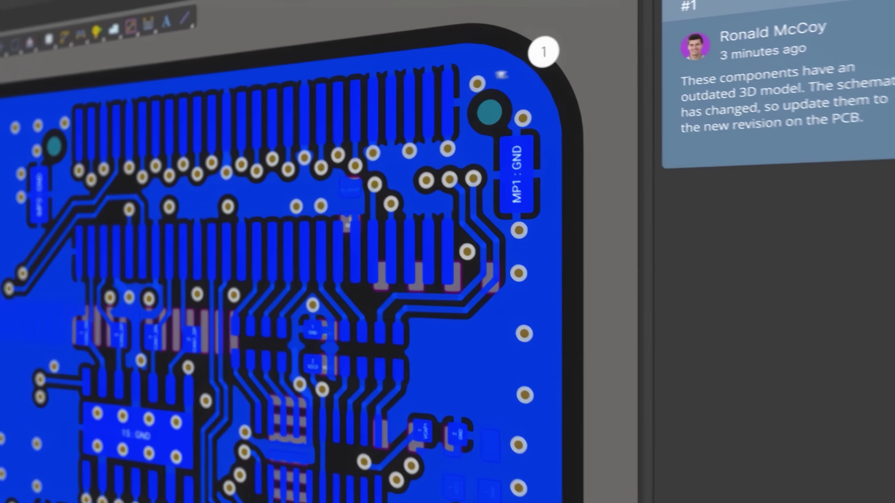
click(559, 49)
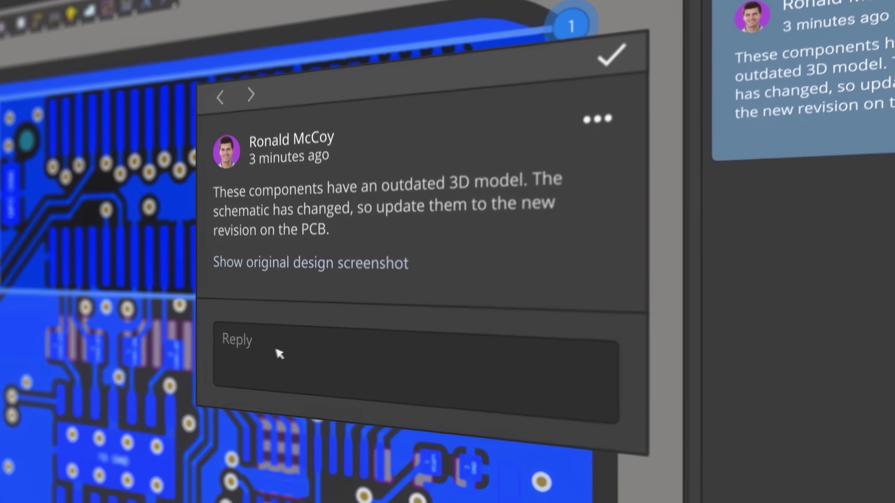
click(280, 342)
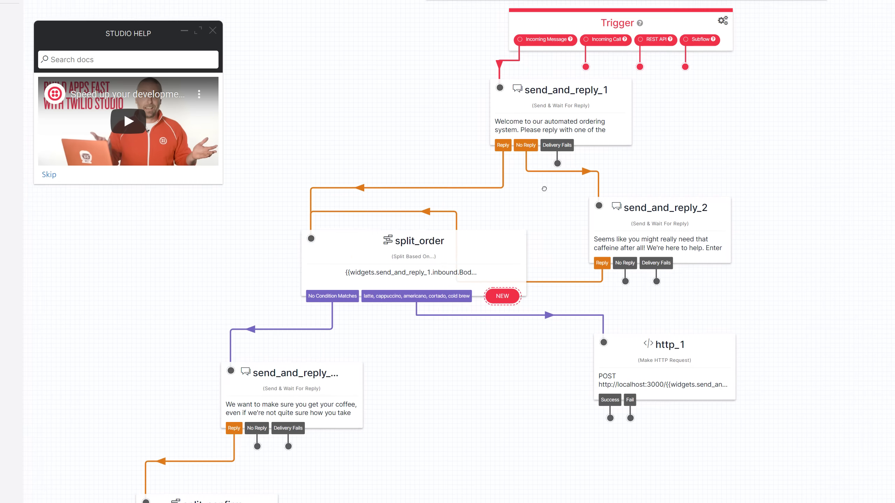
drag(386, 402, 426, 289)
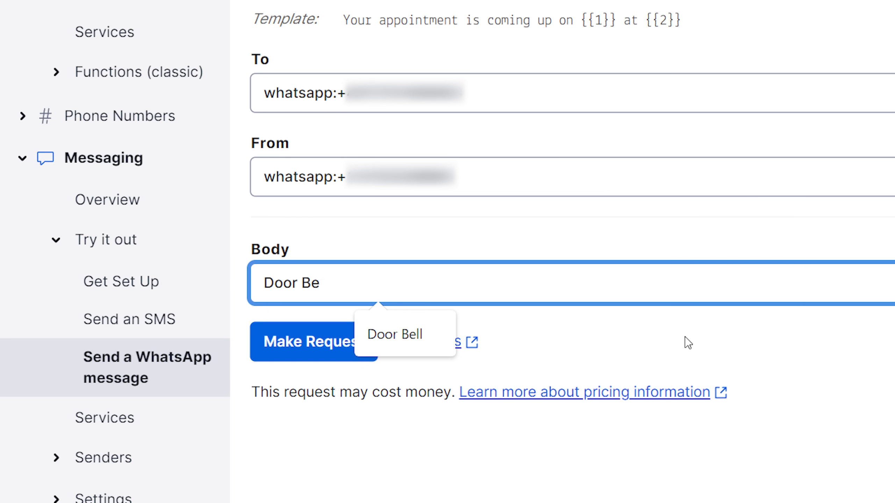